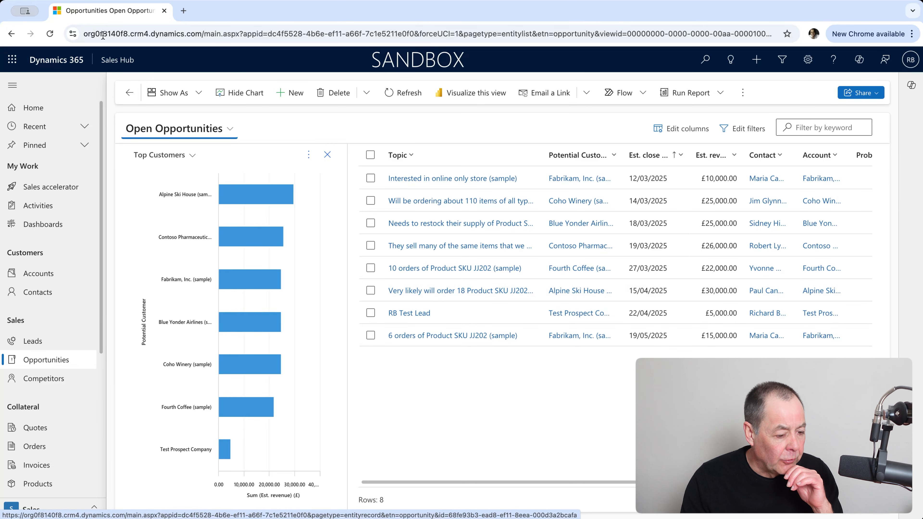
Step: Bring up the More options menu for the Top Customers chart beside Open Opportunities
left_click(308, 155)
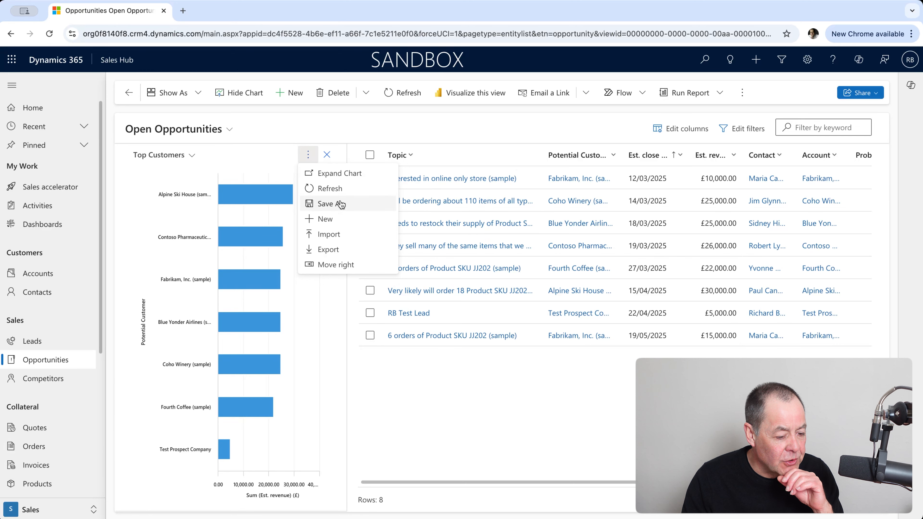
Step: Create a new opportunities chart named 'Richard Test 7'
left_click(342, 220)
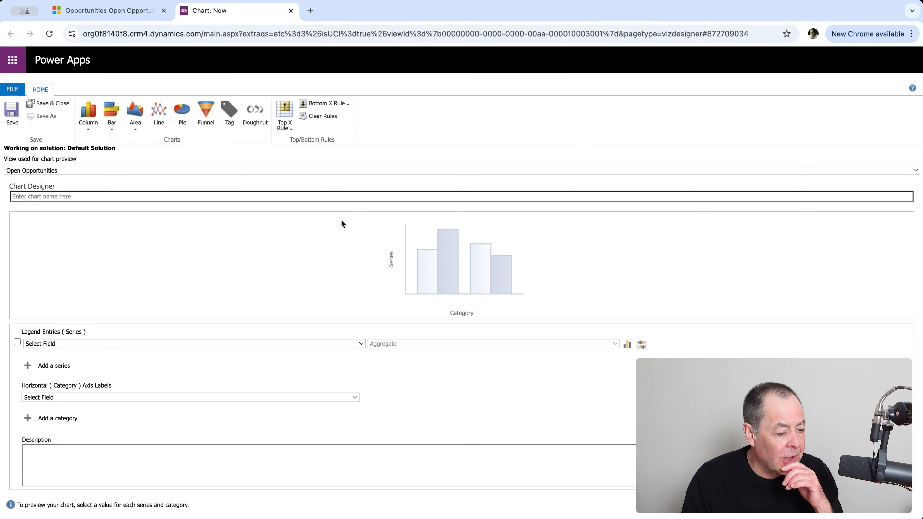
left_click(125, 192)
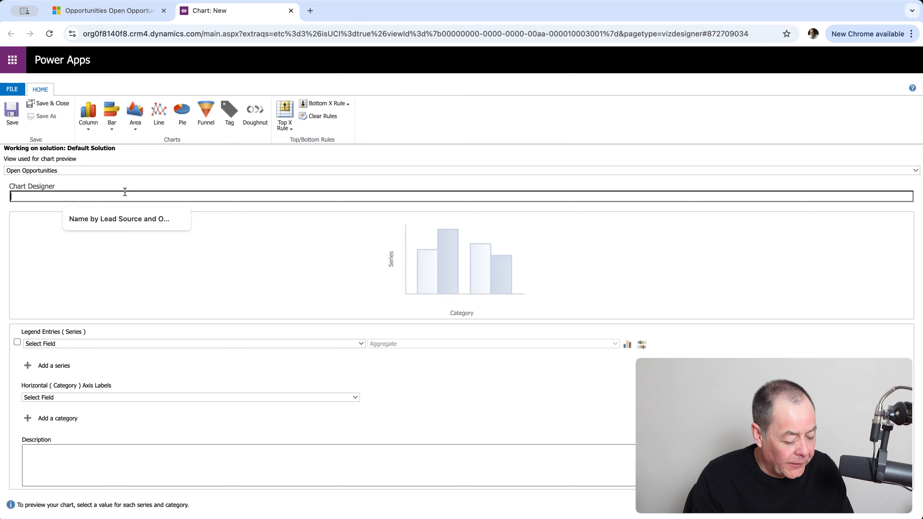
type("Richard Test 7")
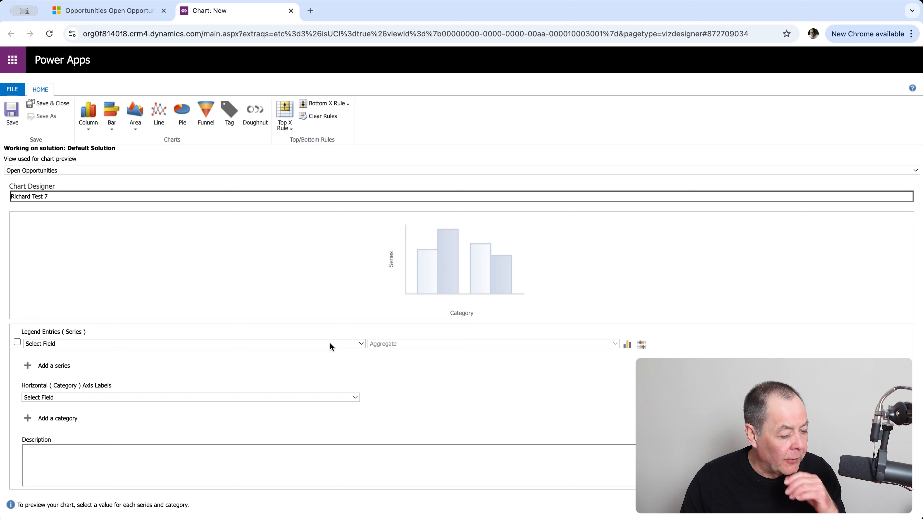
Step: Plot the Sum of Est. revenue by Sales Stage as a plain Column chart
left_click(75, 388)
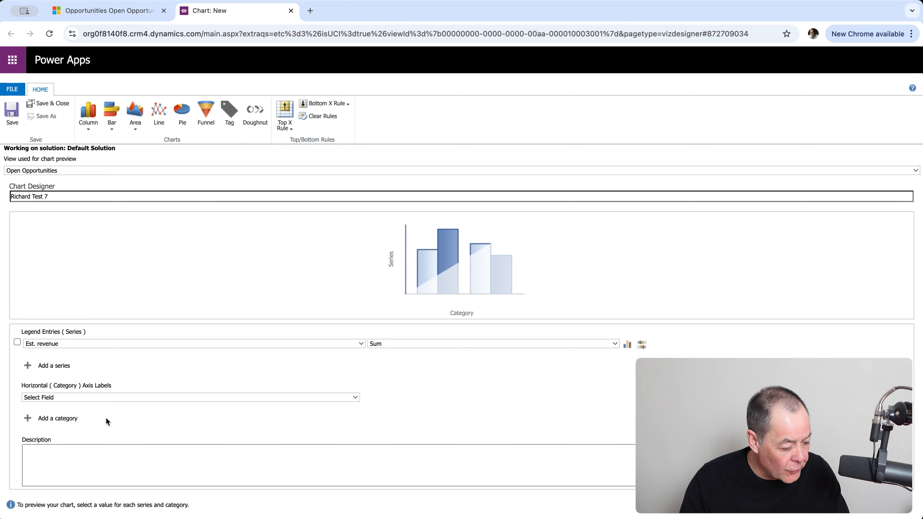
left_click(99, 429)
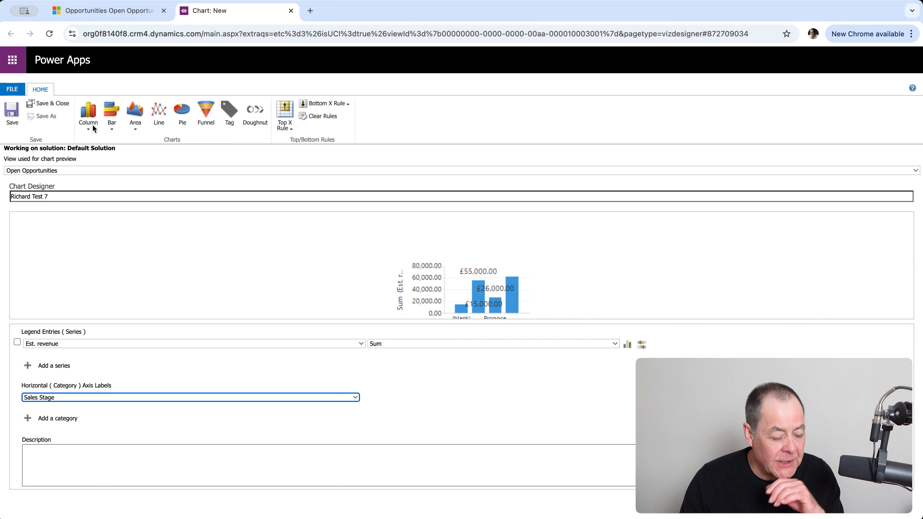
left_click(85, 128)
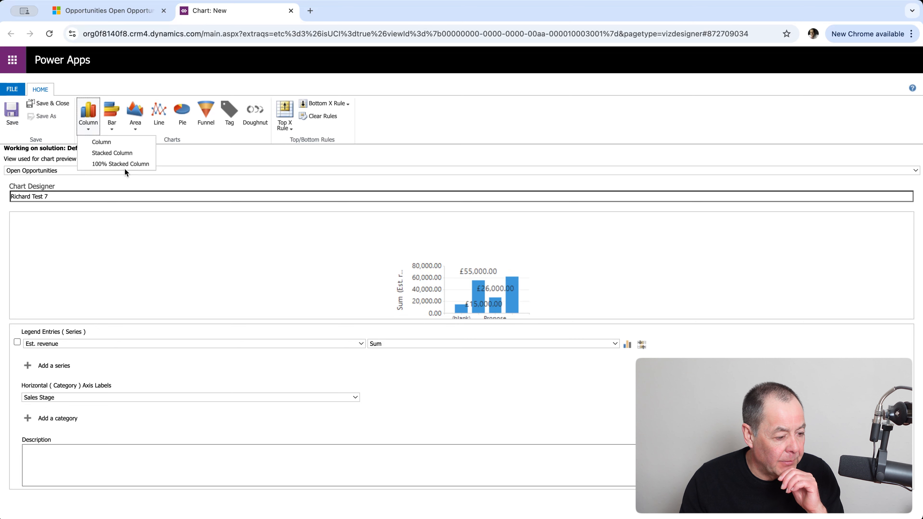
left_click(107, 143)
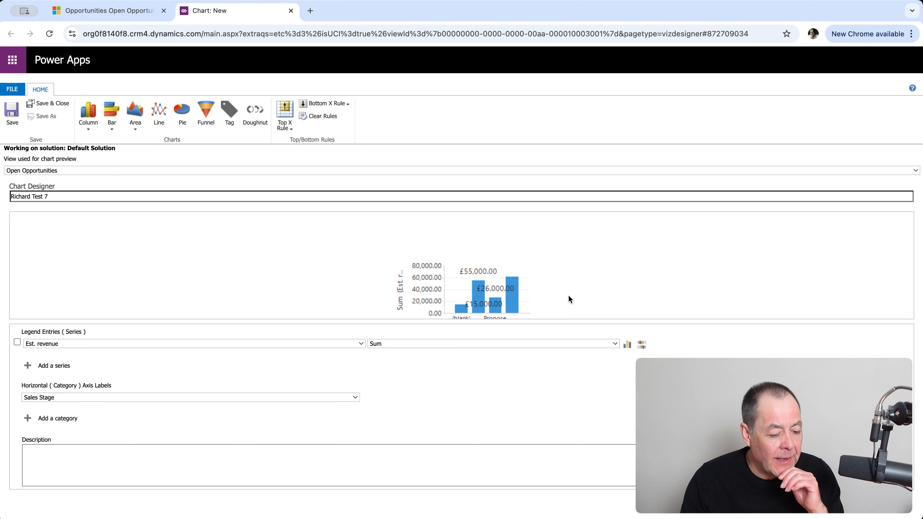
Step: Save the column chart and read each Sales Stage column's revenue value in Sales Hub
left_click(56, 104)
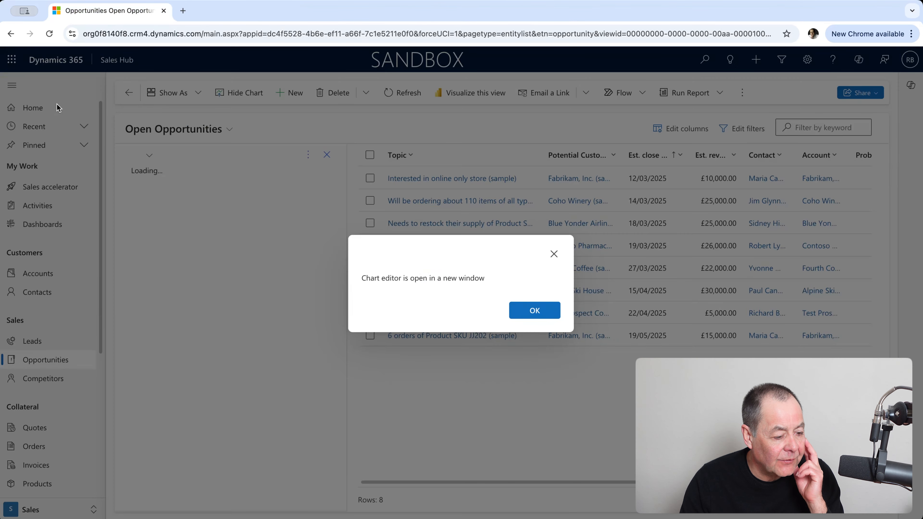
left_click(534, 311)
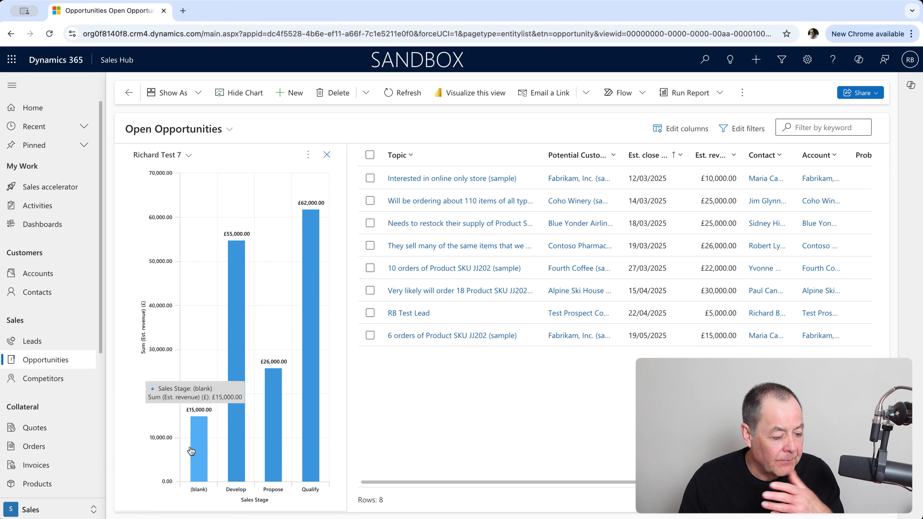
mouse_move(201, 446)
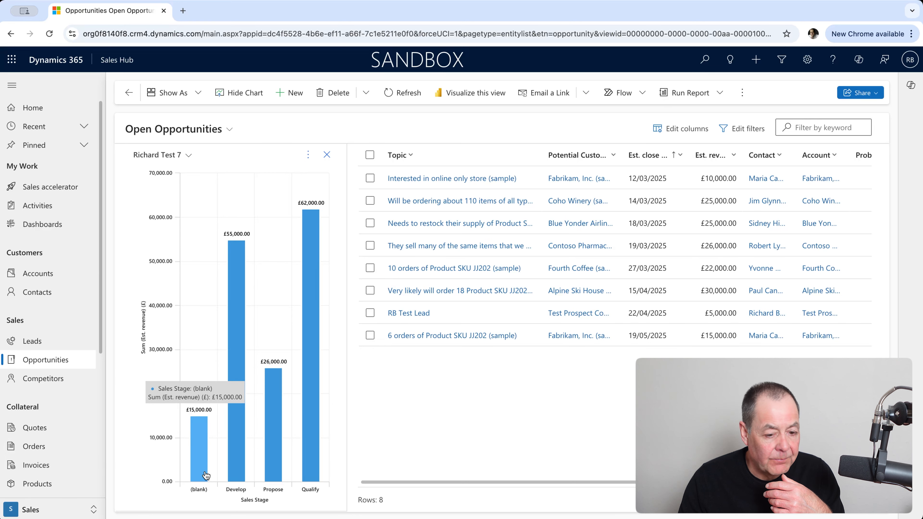
mouse_move(237, 319)
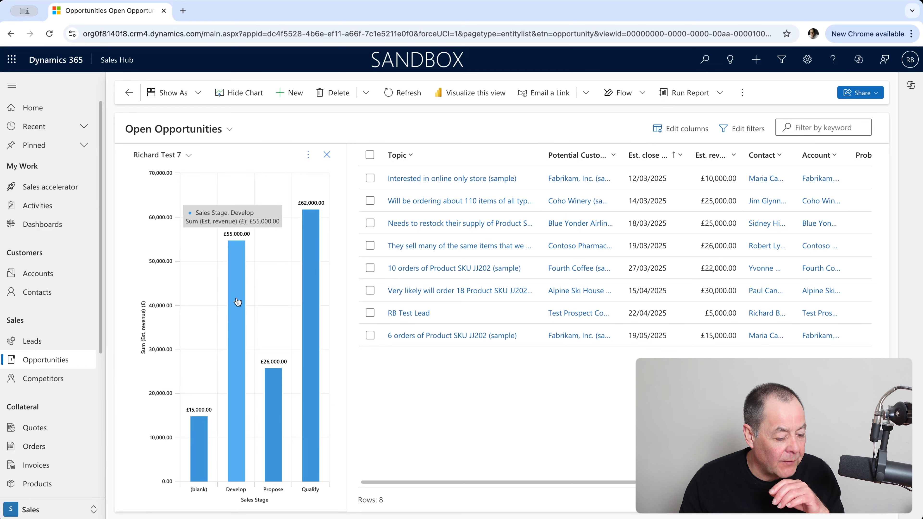
mouse_move(282, 394)
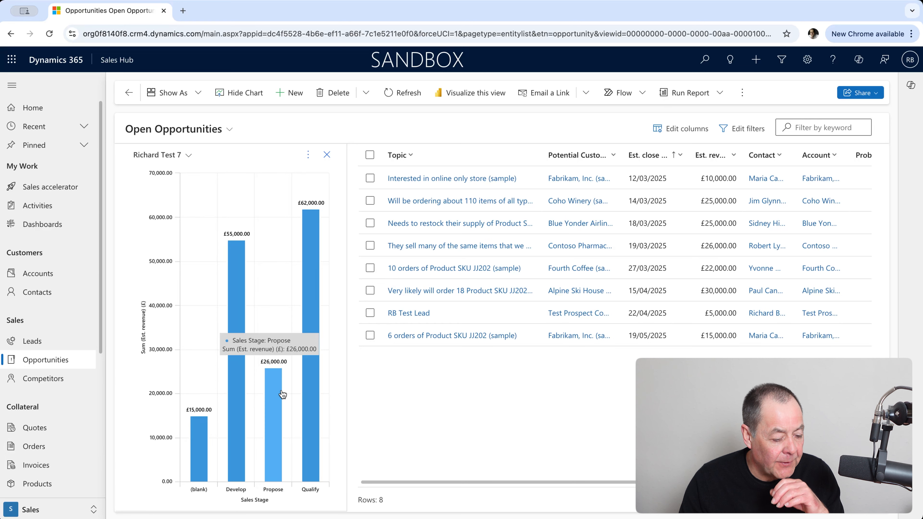
mouse_move(315, 331)
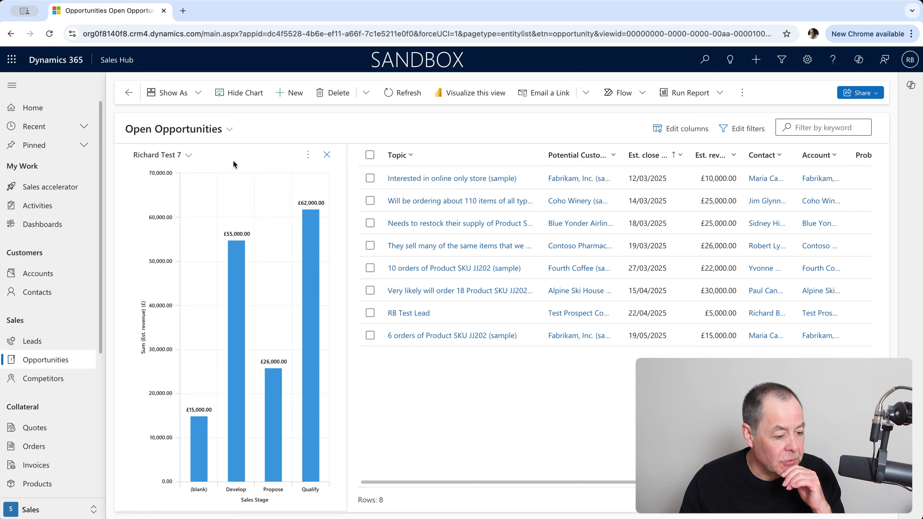
Step: Edit Richard Test 7 and switch it to a horizontal Bar chart
left_click(308, 156)
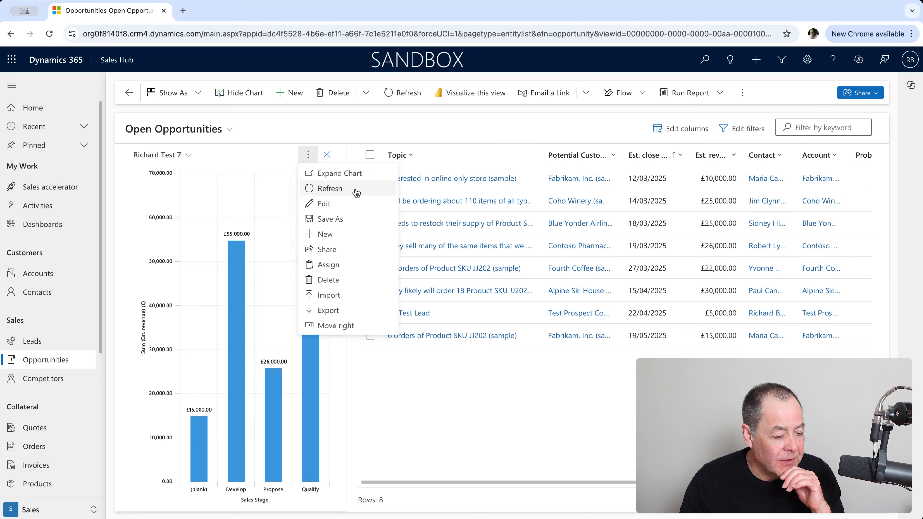
left_click(345, 206)
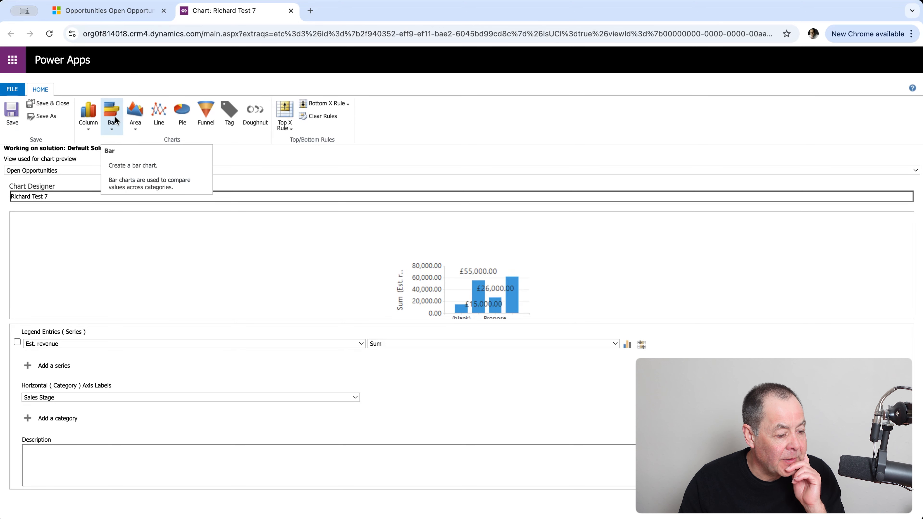
left_click(113, 129)
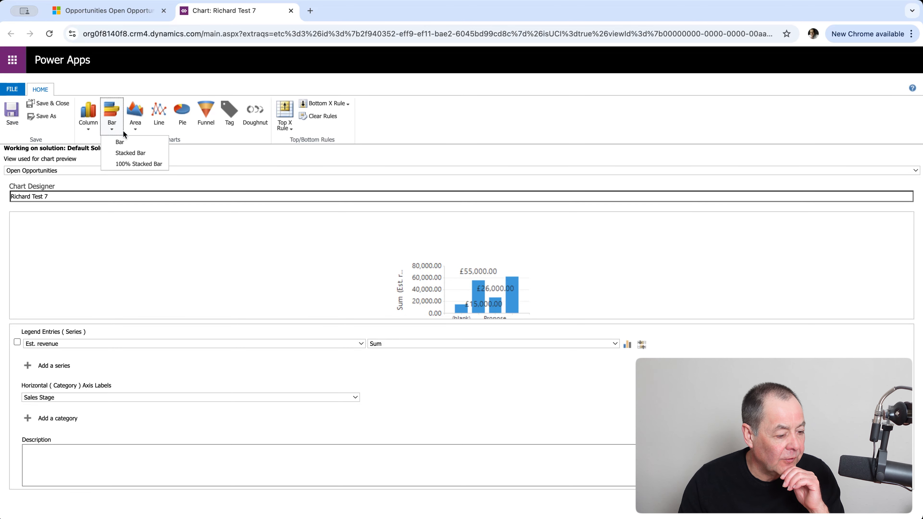
left_click(131, 142)
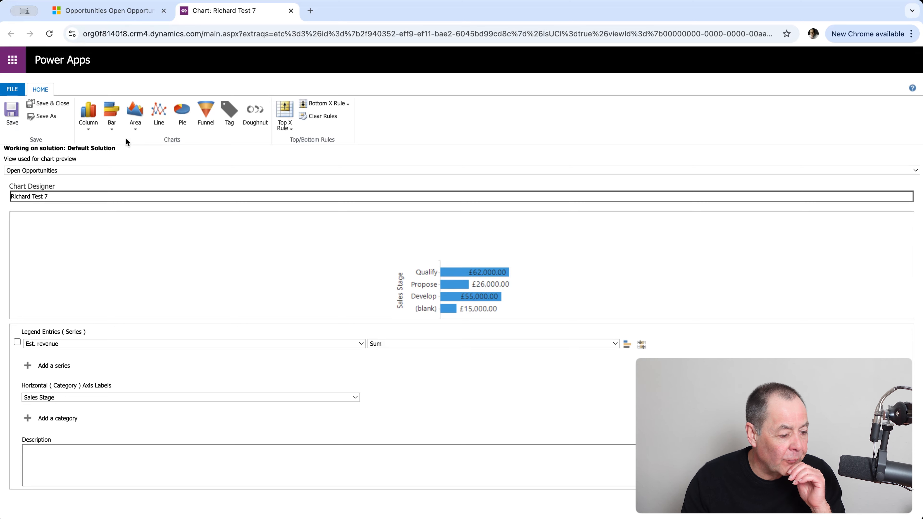
Step: Save the bar version, view it beside Open Opportunities, then reopen it for editing
left_click(58, 106)
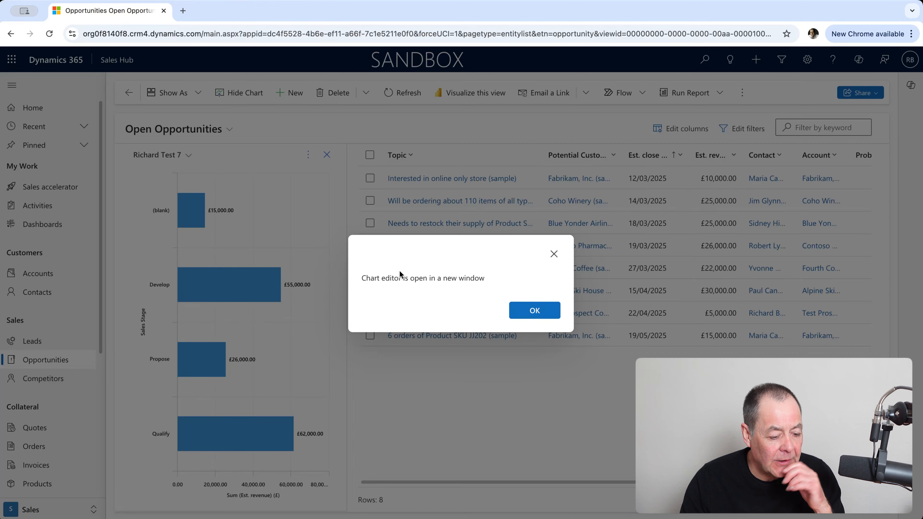
left_click(534, 315)
mouse_move(254, 281)
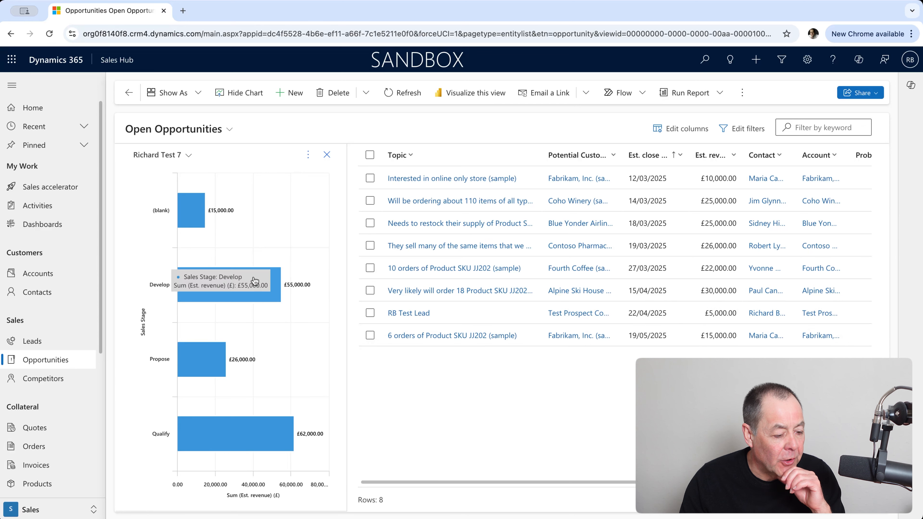
left_click(308, 155)
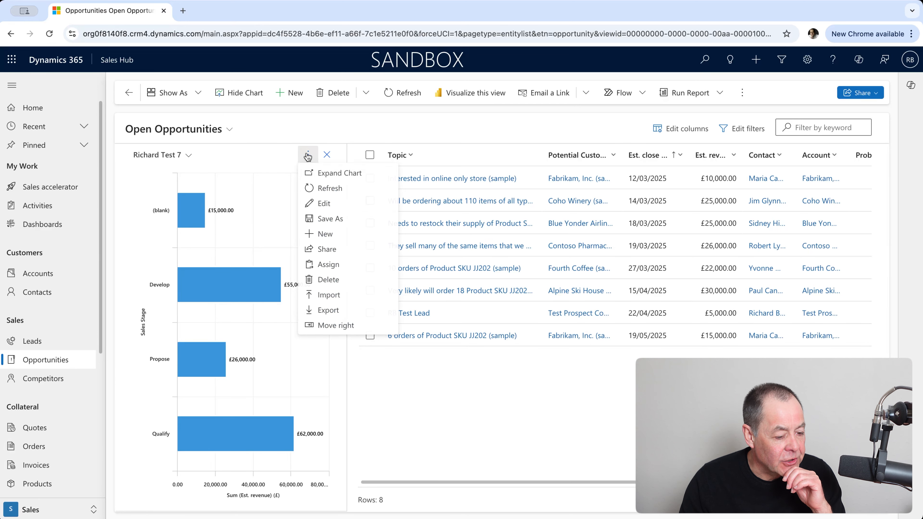
left_click(359, 203)
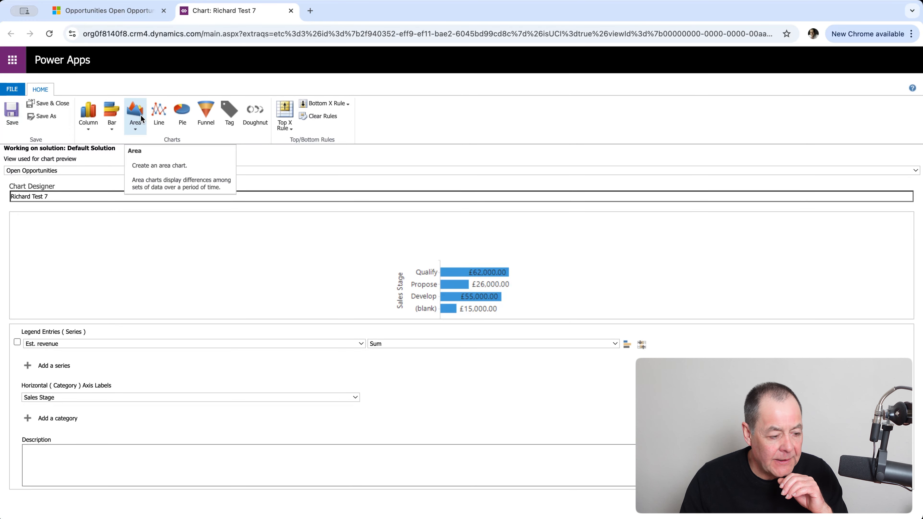
Step: Change Richard Test 7 to a plain Area chart and save and close it
left_click(135, 130)
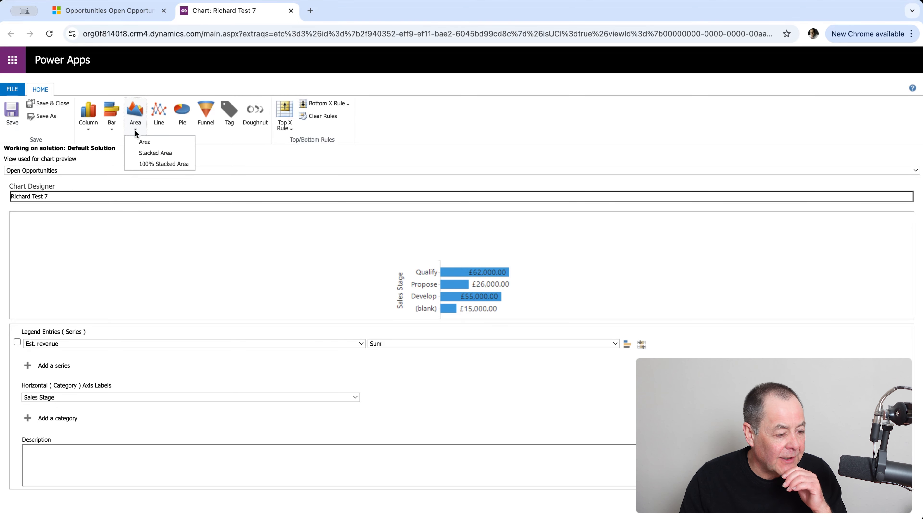
left_click(144, 142)
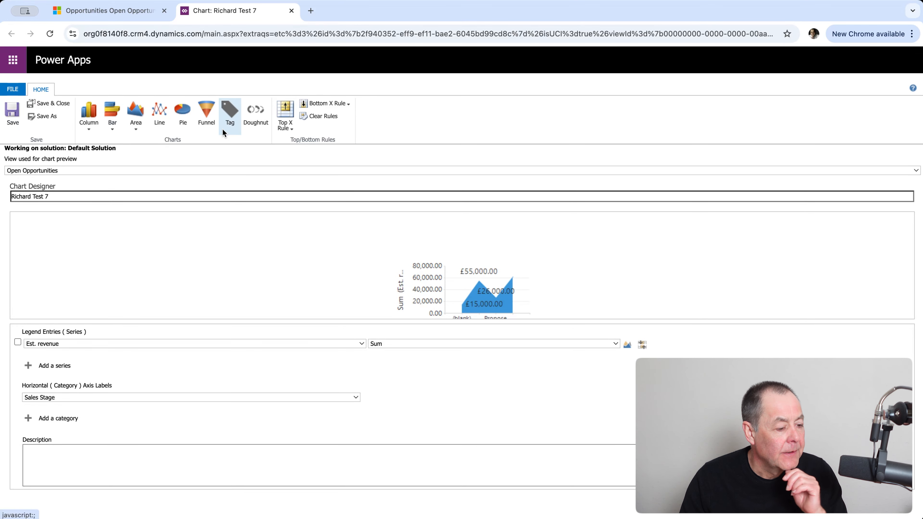
left_click(49, 103)
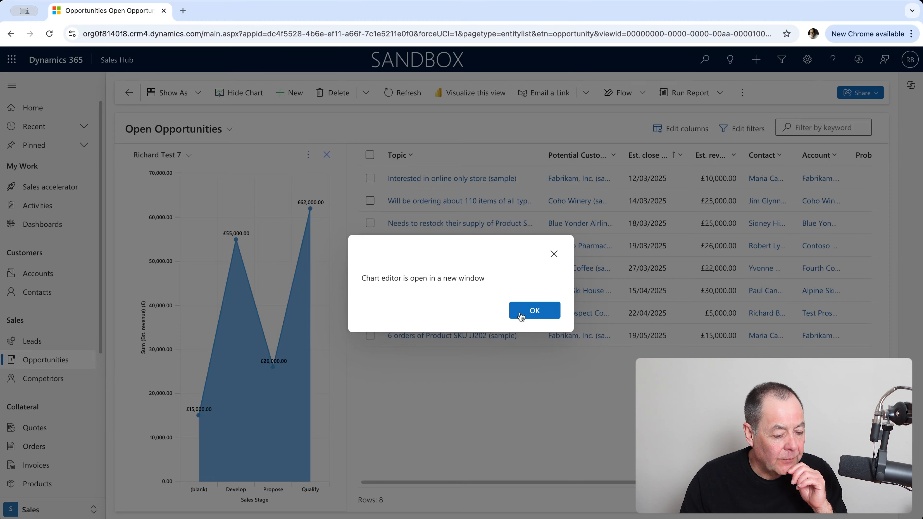
Step: Dismiss the chart editor notice to show the area chart, then bring up its options menu
left_click(548, 314)
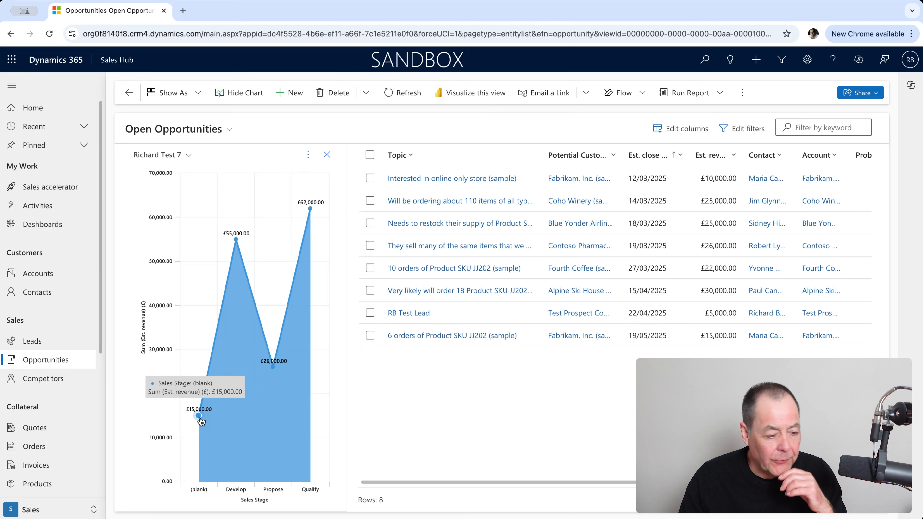
left_click(309, 158)
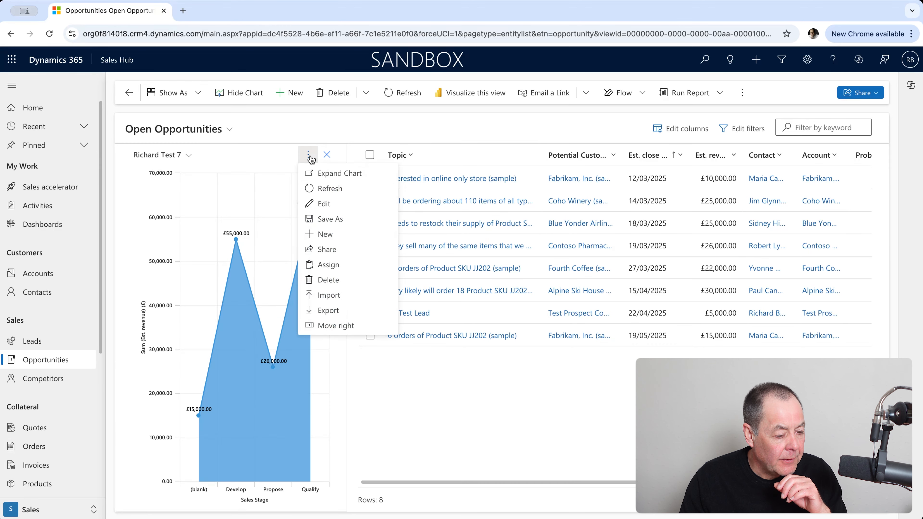
Step: Edit Richard Test 7 into a Line chart and save it back to Sales Hub
left_click(327, 204)
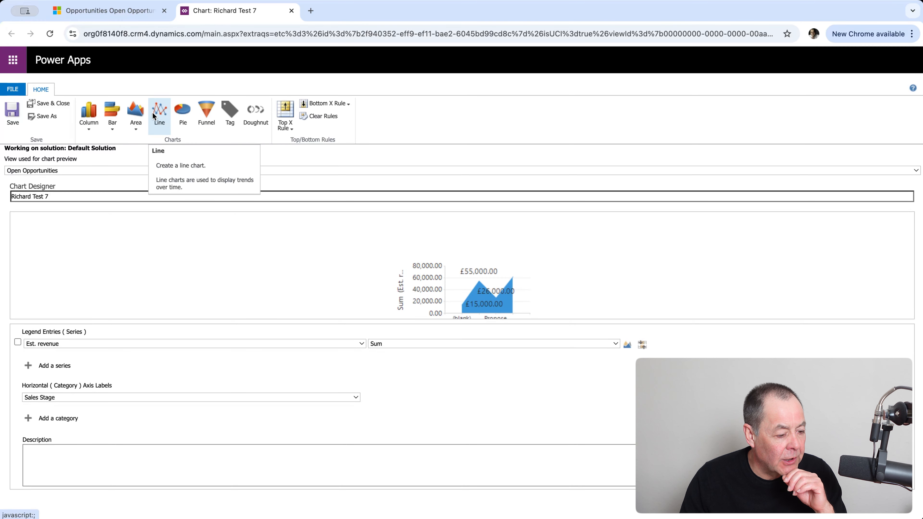
left_click(160, 111)
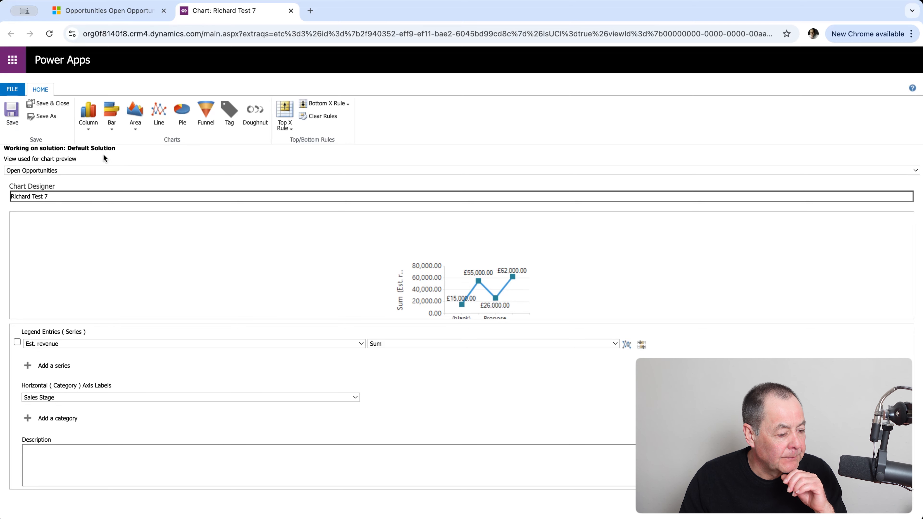
left_click(58, 104)
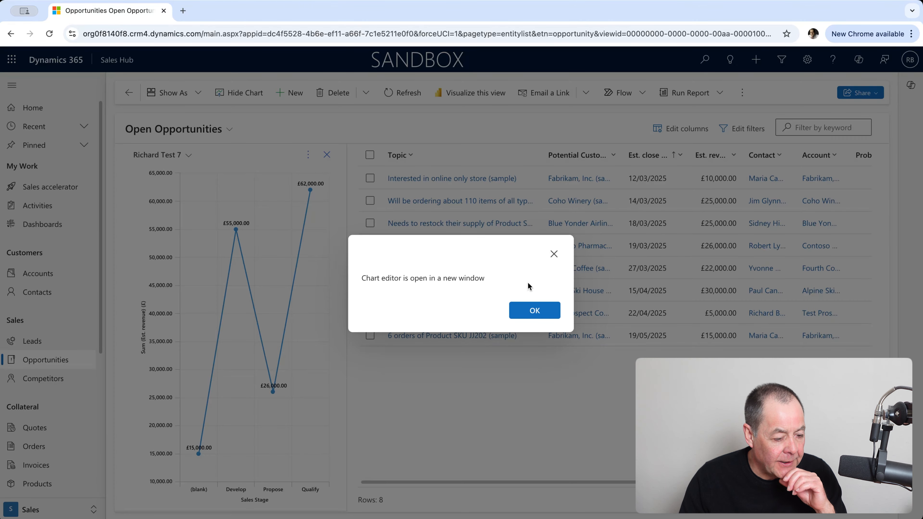
left_click(533, 315)
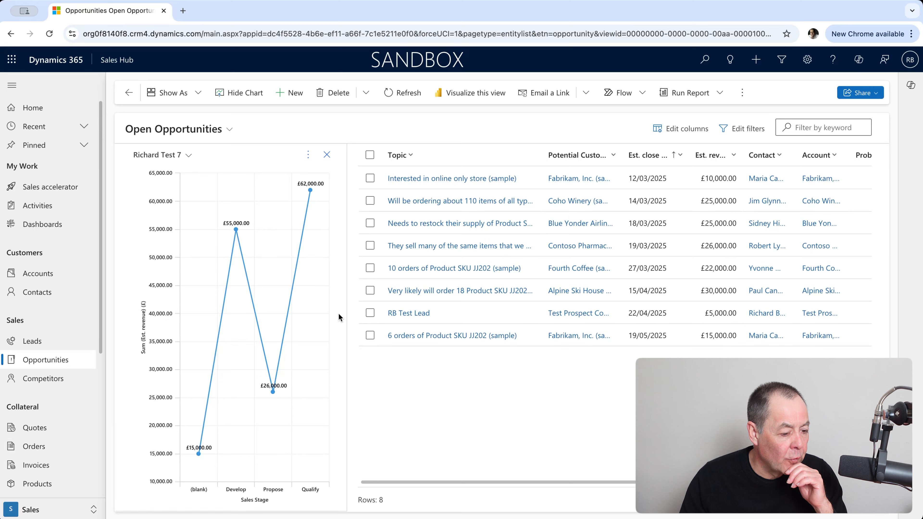
Step: Edit Richard Test 7 into a Pie chart and save it back to Sales Hub
left_click(309, 155)
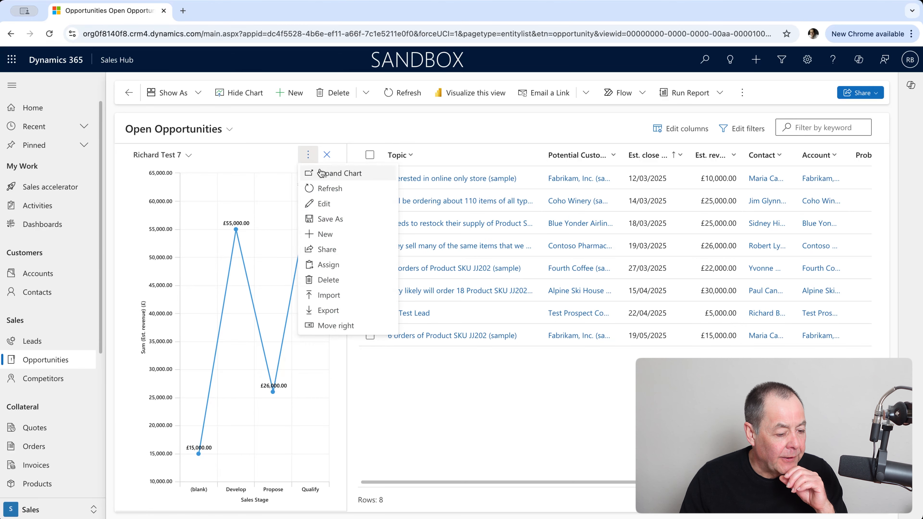
left_click(343, 206)
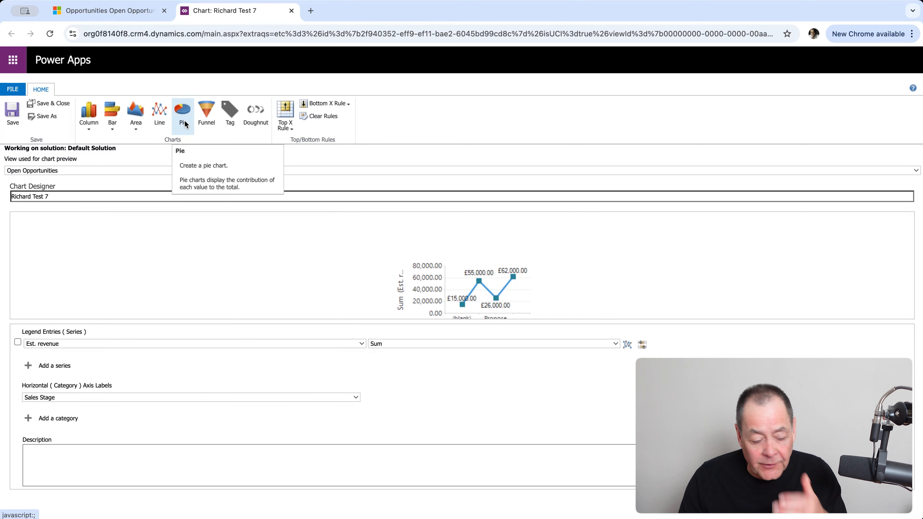
left_click(183, 122)
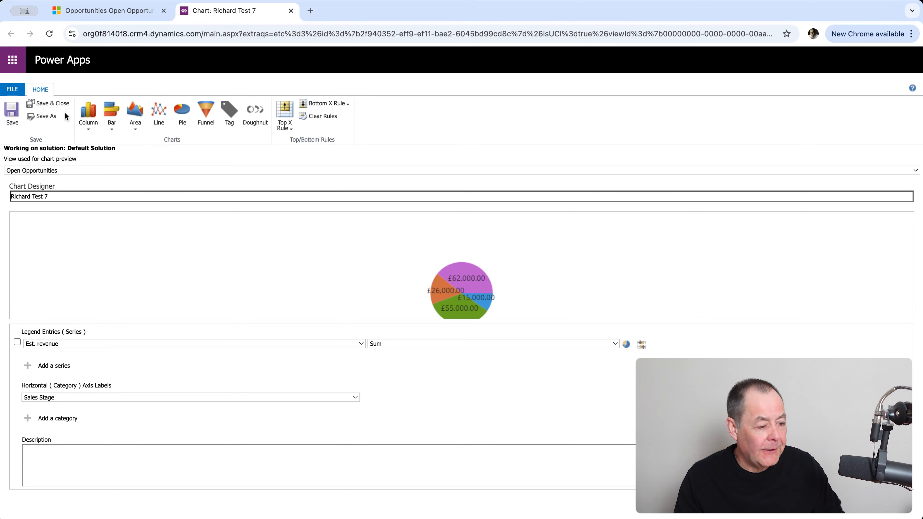
left_click(55, 103)
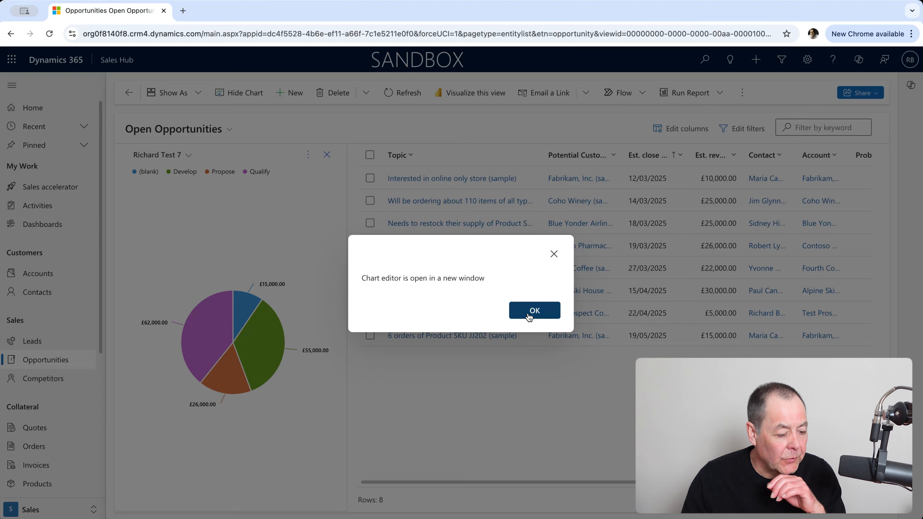
left_click(534, 310)
Step: Read the pie slice values, Qualify being largest, and bring up the chart's options again
mouse_move(206, 372)
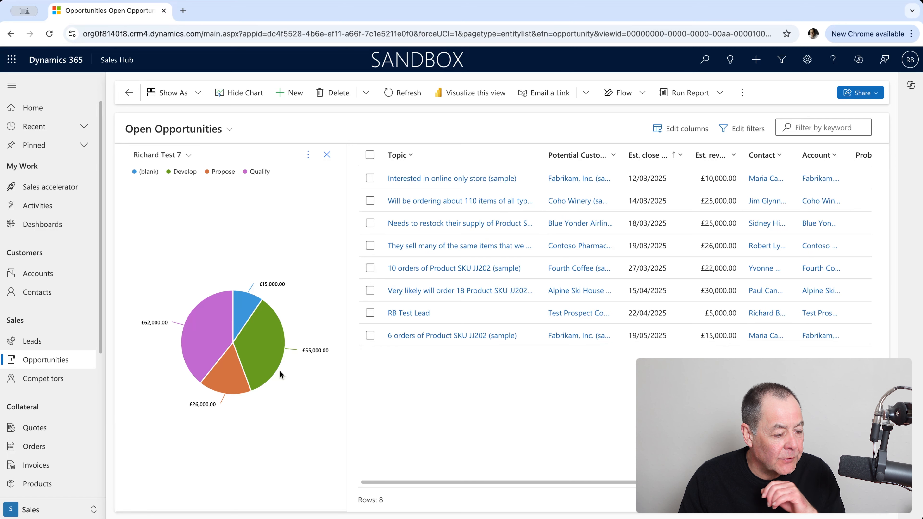
mouse_move(216, 325)
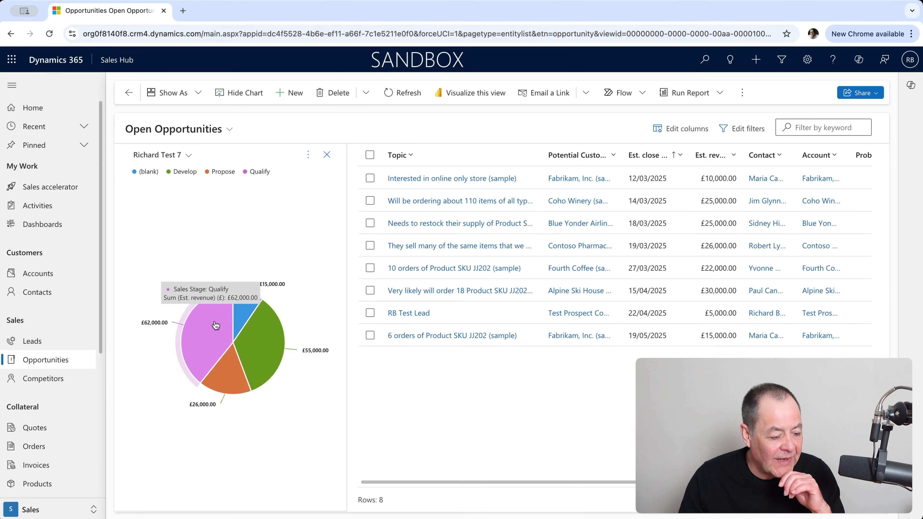
mouse_move(269, 320)
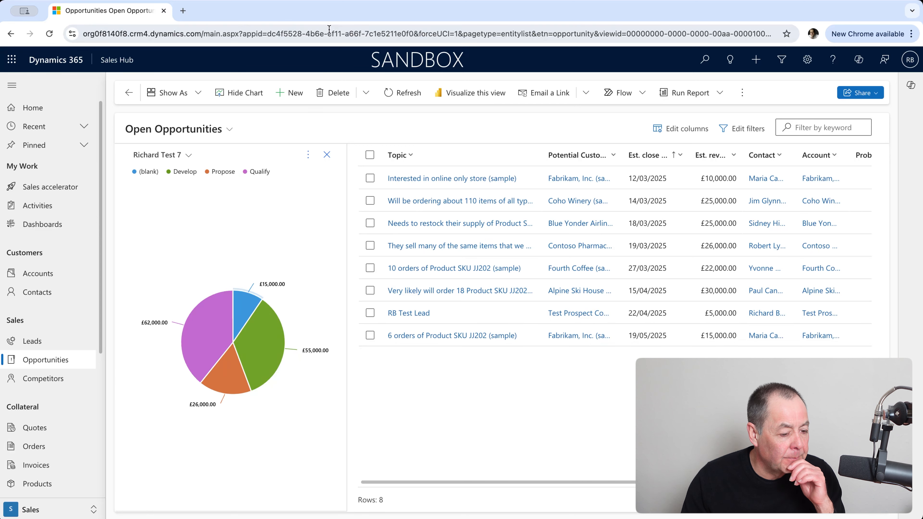
left_click(310, 155)
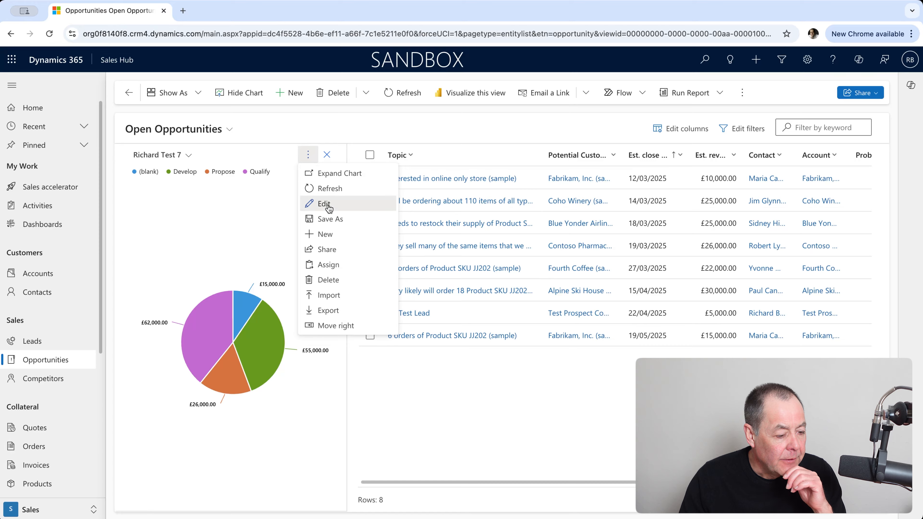
Step: Switch Richard Test 7 to the Funnel chart type in the chart designer and save it
left_click(320, 202)
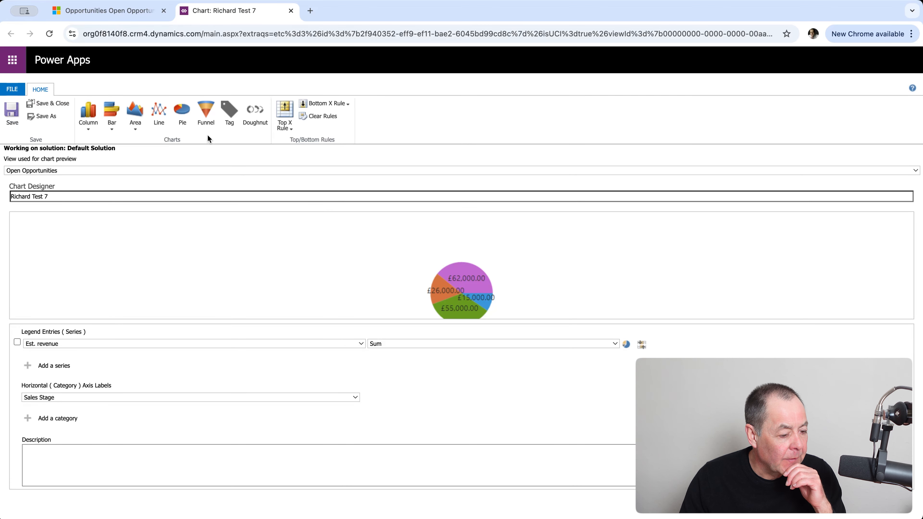
left_click(210, 116)
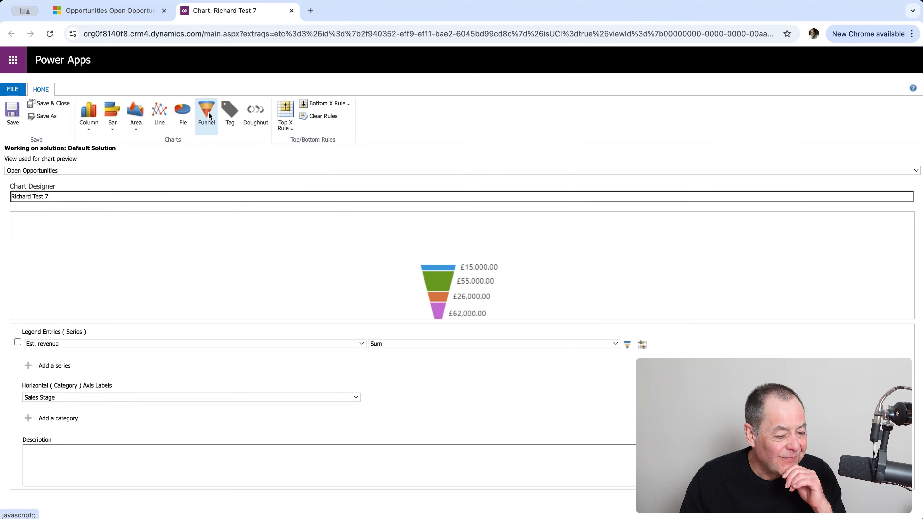
left_click(43, 104)
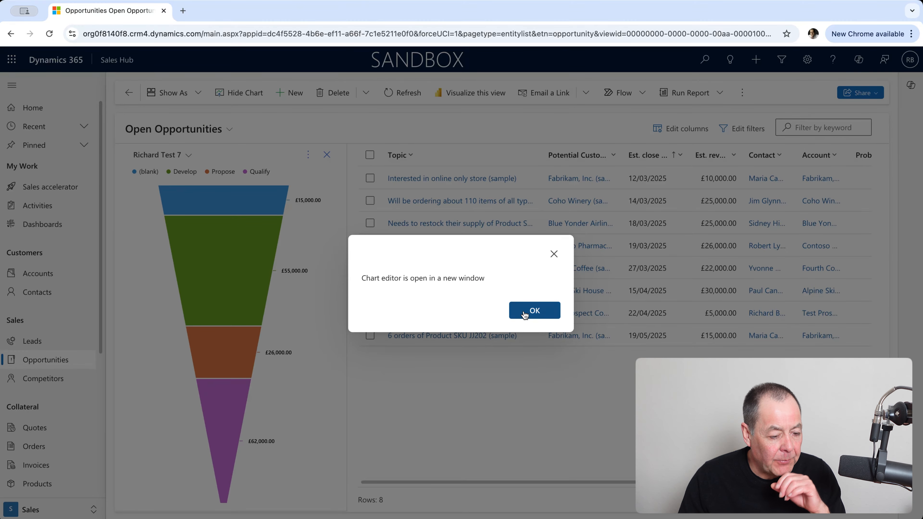
left_click(534, 310)
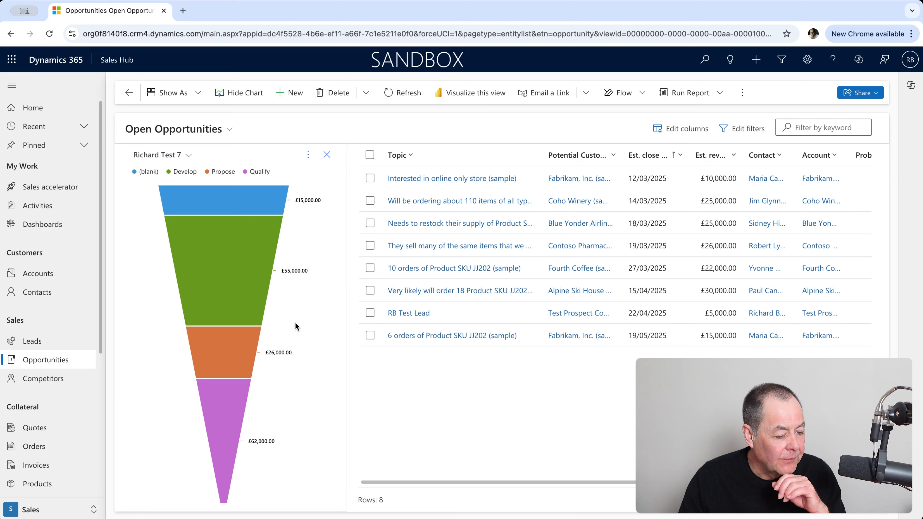
mouse_move(262, 281)
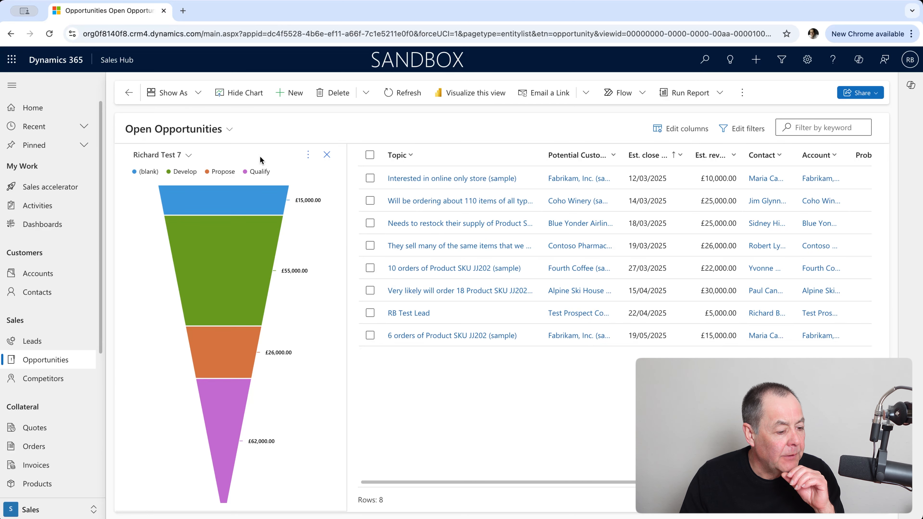
Step: Change Richard Test 7 to the Tag chart type and save it, showing revenue per sales stage
left_click(308, 155)
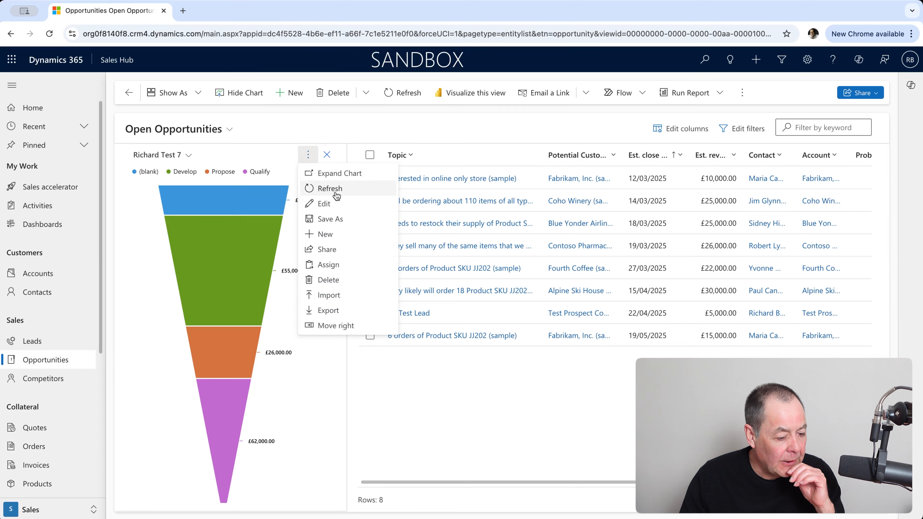
left_click(344, 206)
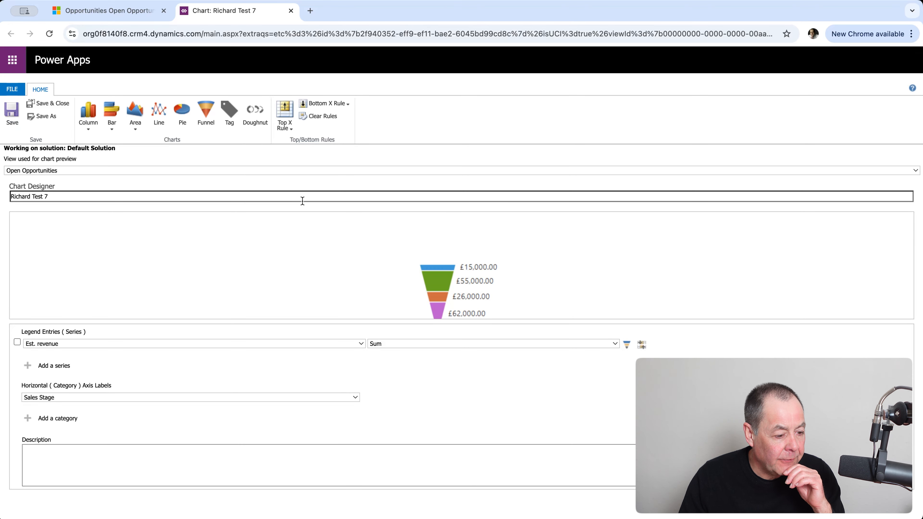
left_click(233, 116)
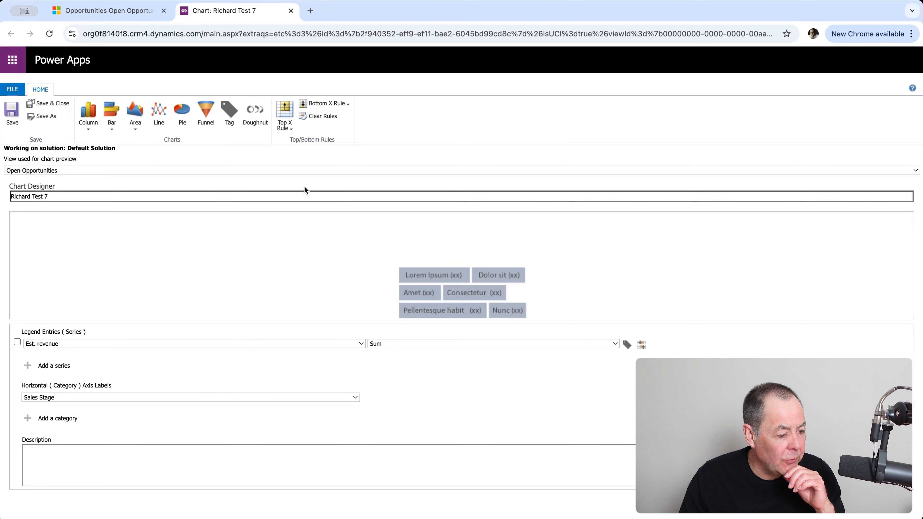
left_click(61, 103)
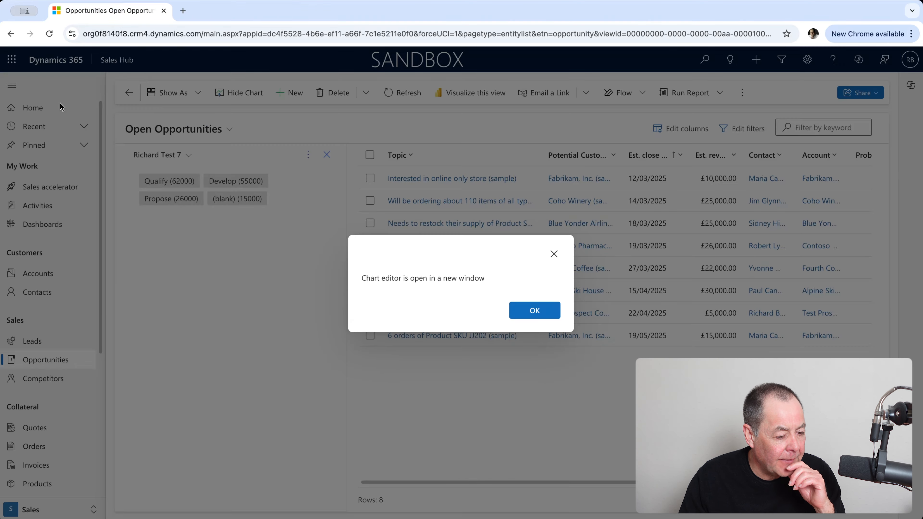
left_click(532, 311)
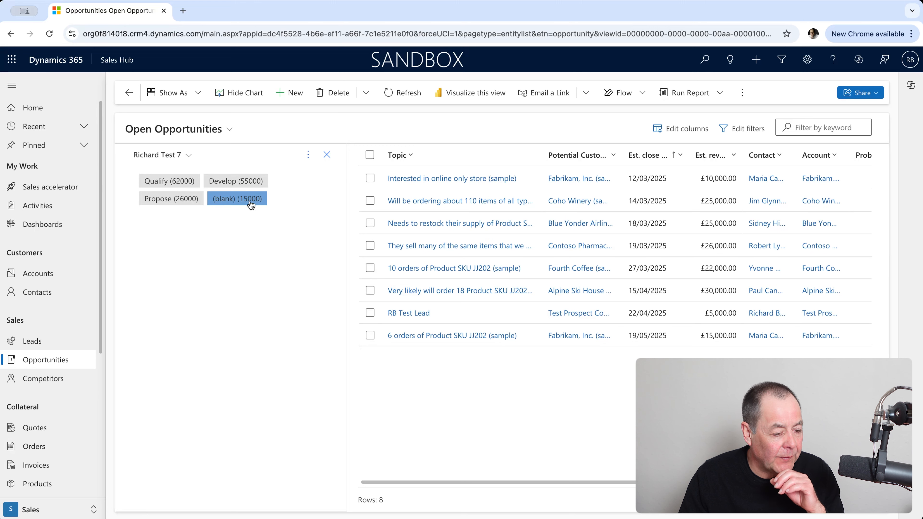
Step: Save Richard Test 7 as a Doughnut chart and switch the list to All Opportunities
left_click(309, 155)
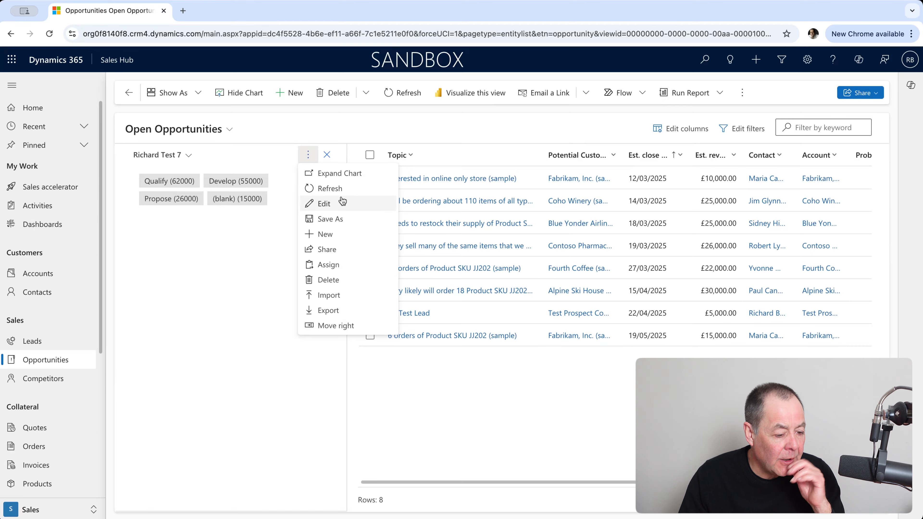
left_click(324, 203)
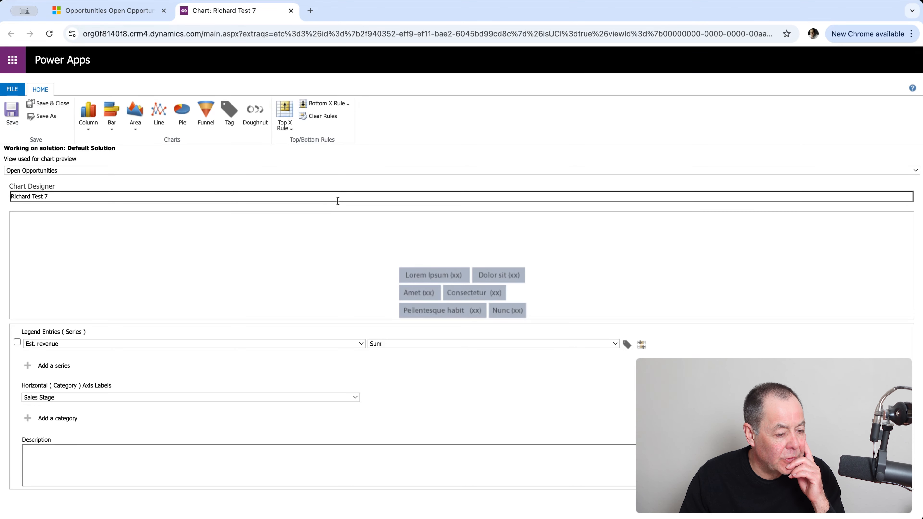
left_click(258, 116)
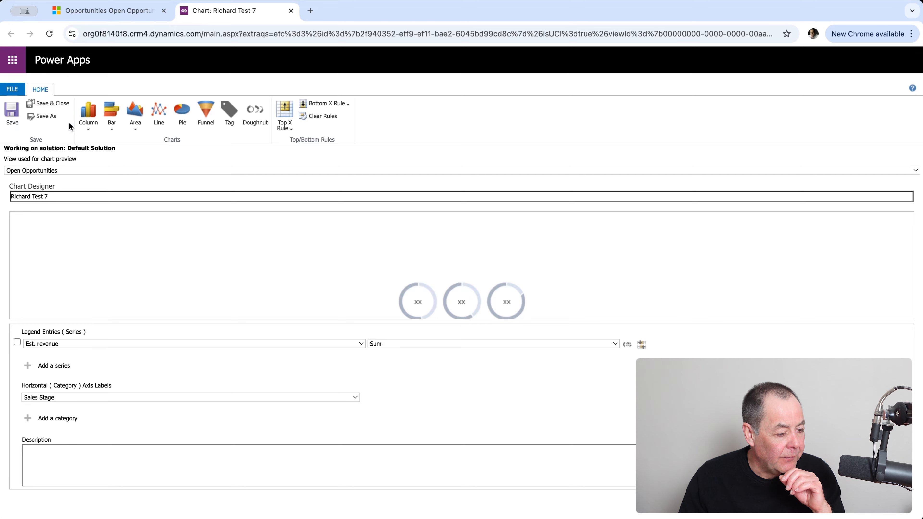
left_click(53, 103)
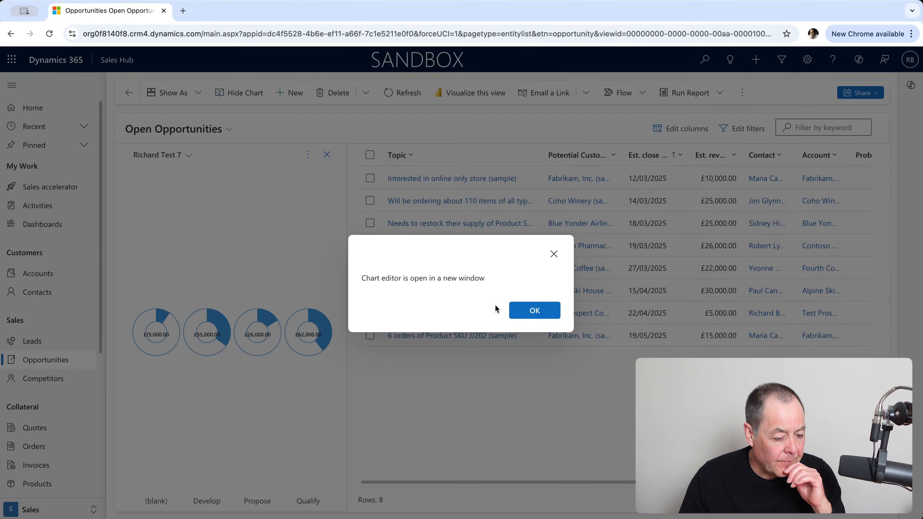
left_click(508, 312)
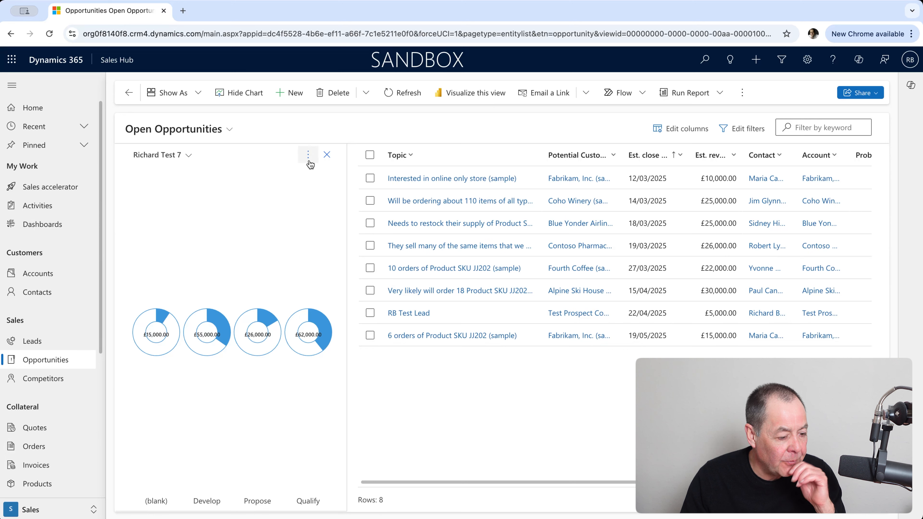
left_click(227, 131)
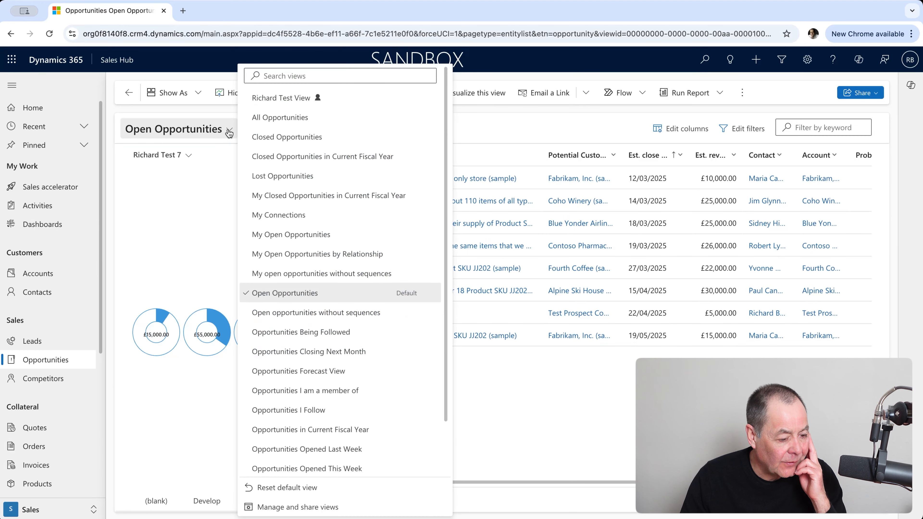
left_click(279, 118)
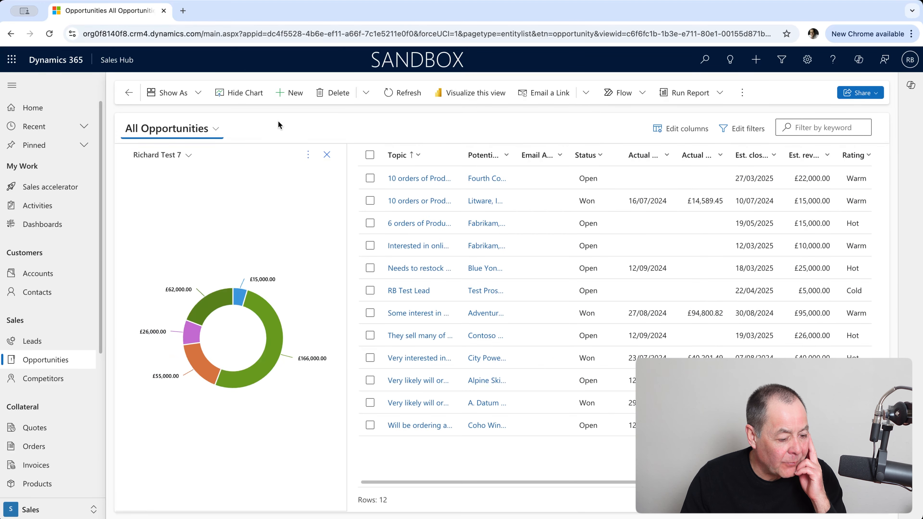